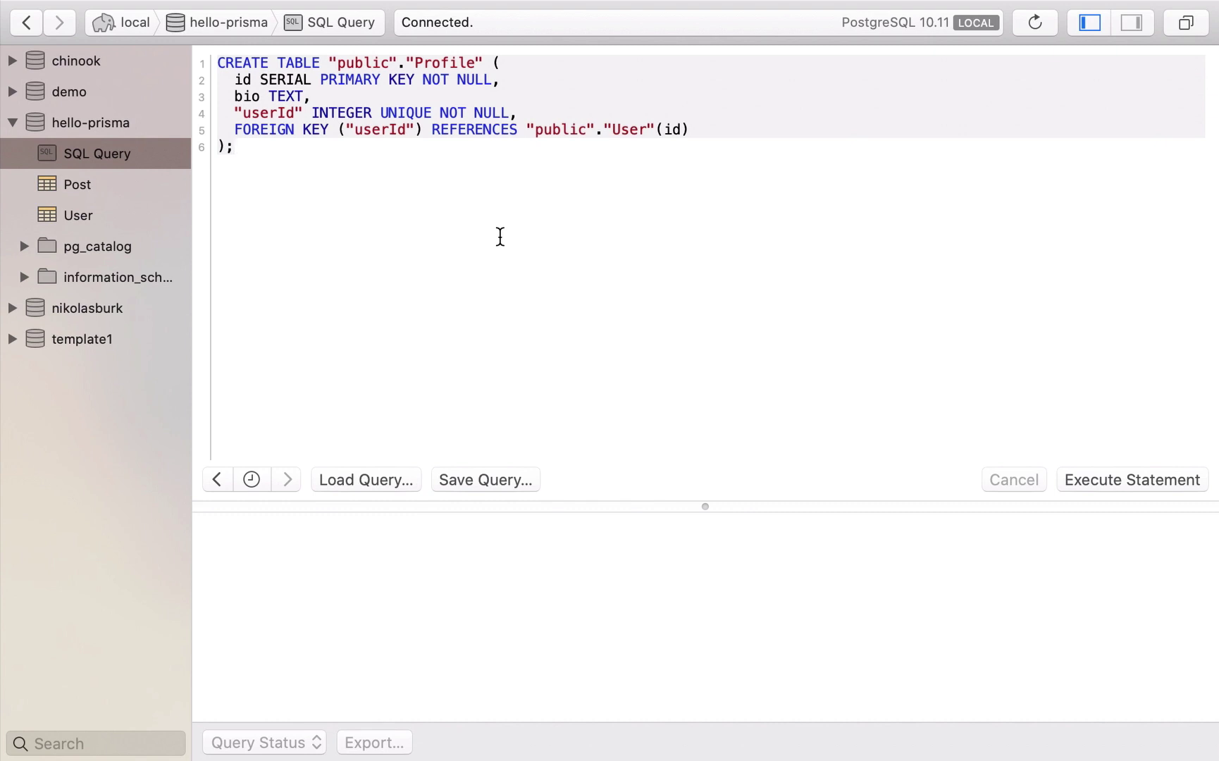
Step: Run the CREATE TABLE query for Profile and view the new table's structure
click(1092, 474)
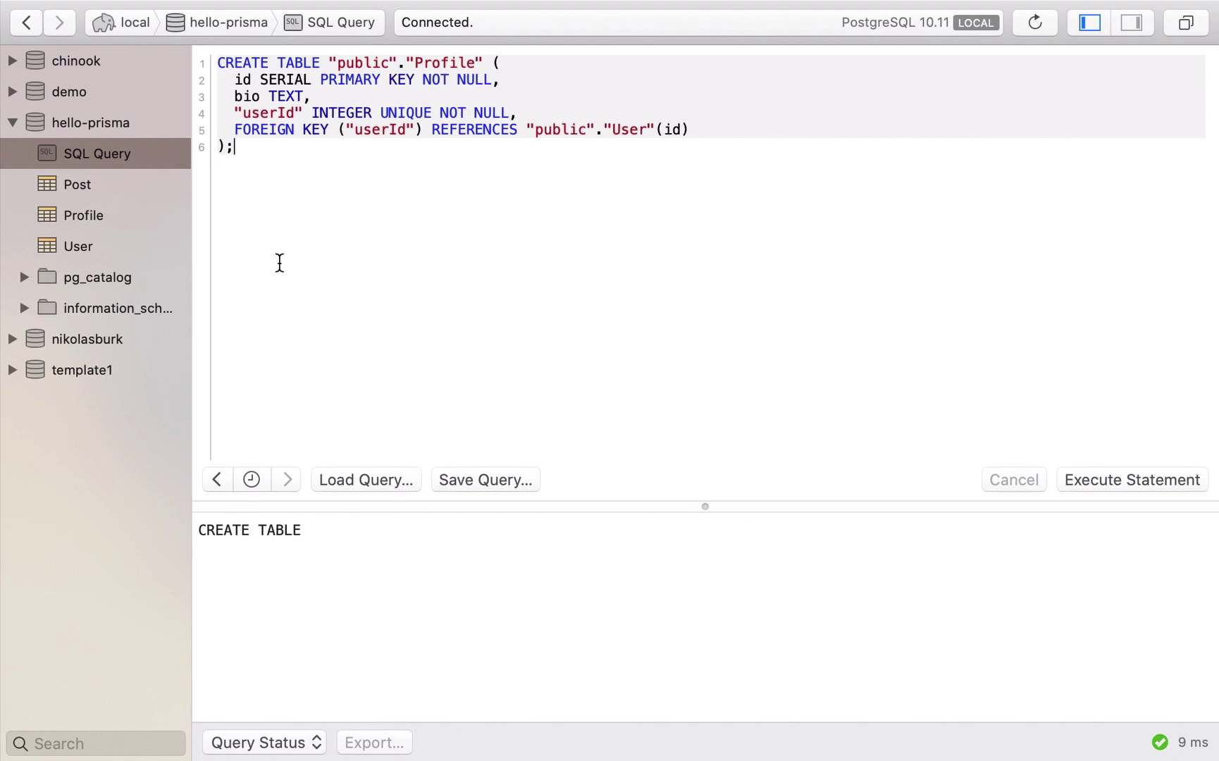
click(99, 213)
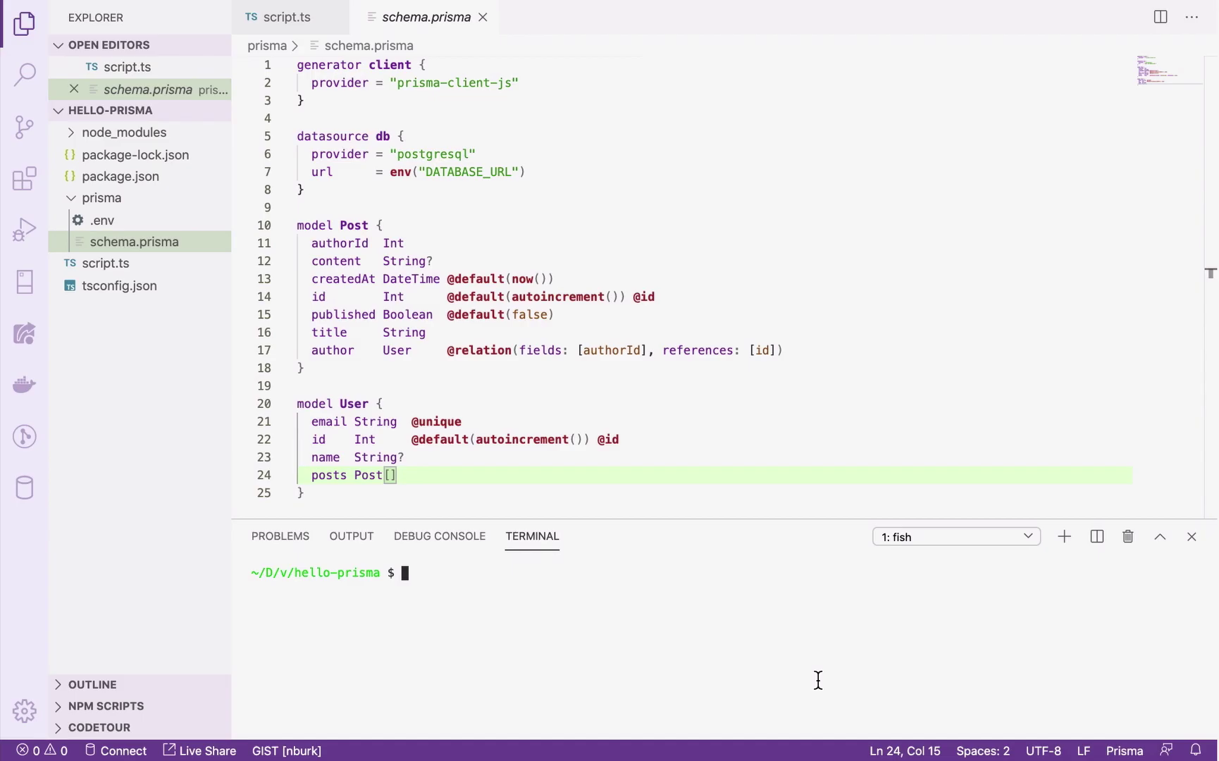
text(npx pri)
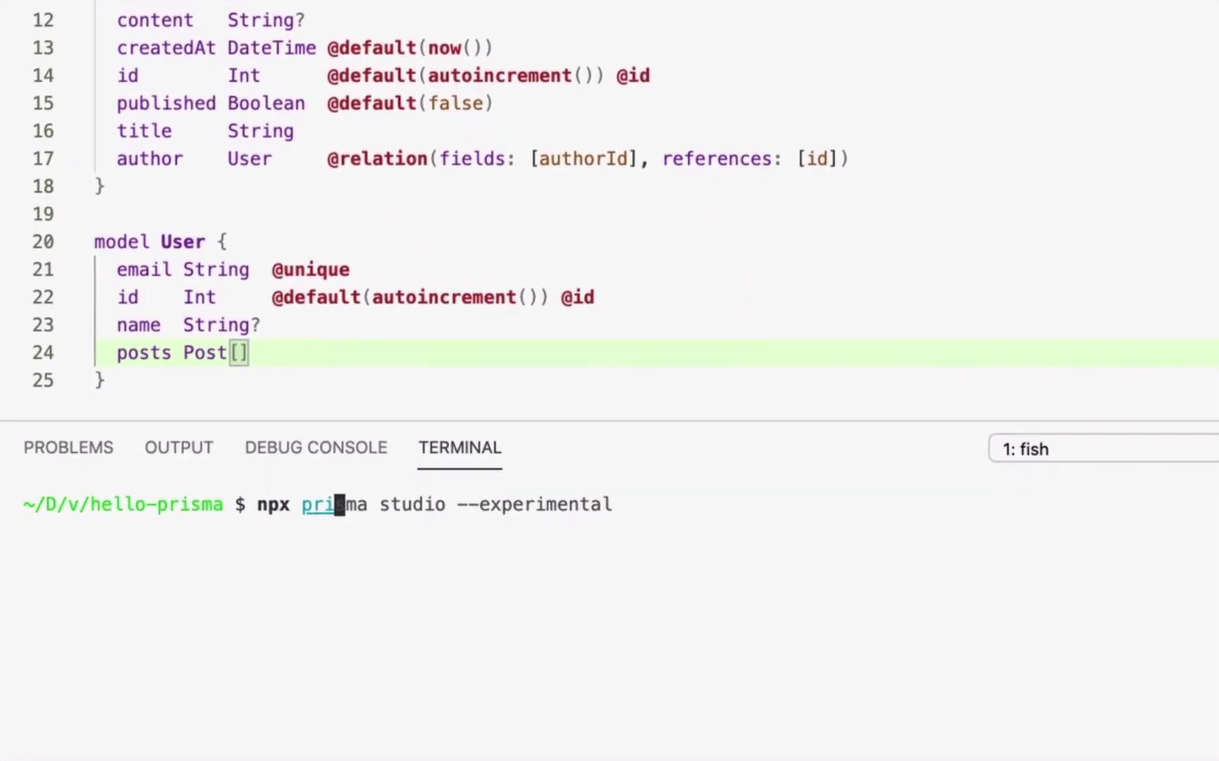
text(sma in)
Step: Run npx prisma introspect to pull the Profile model into schema.prisma
key(Right)
key(Return)
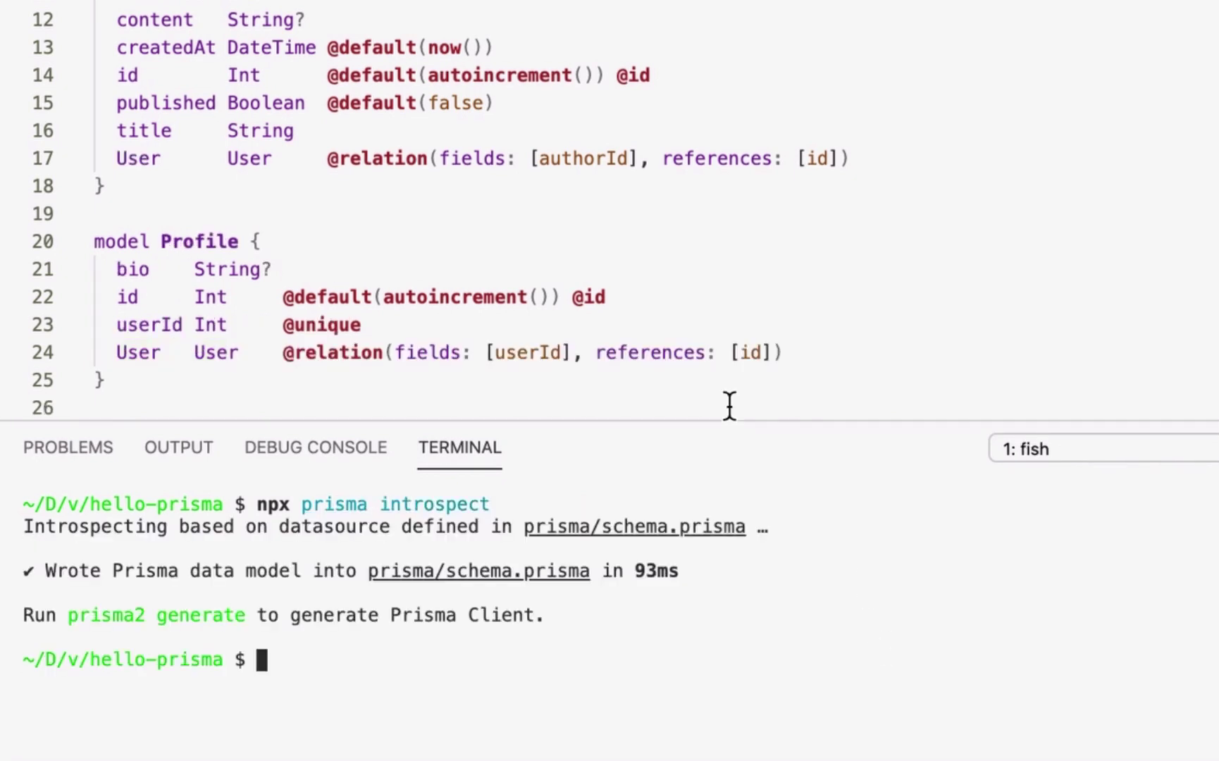
click(141, 528)
Step: Retype the Post, Profile and User relation fields as author, user, posts and profile, then save
double_click(141, 527)
text(author)
scroll(128, 628, down, 3)
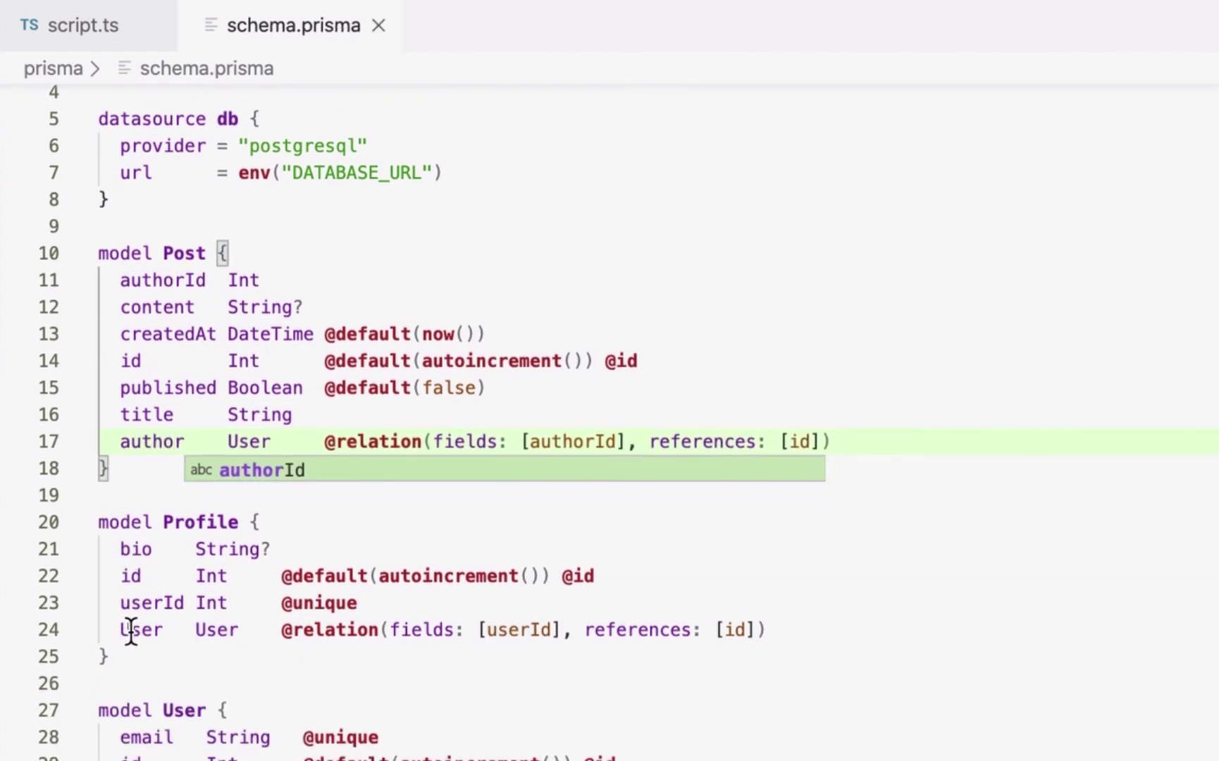
double_click(133, 630)
text(user)
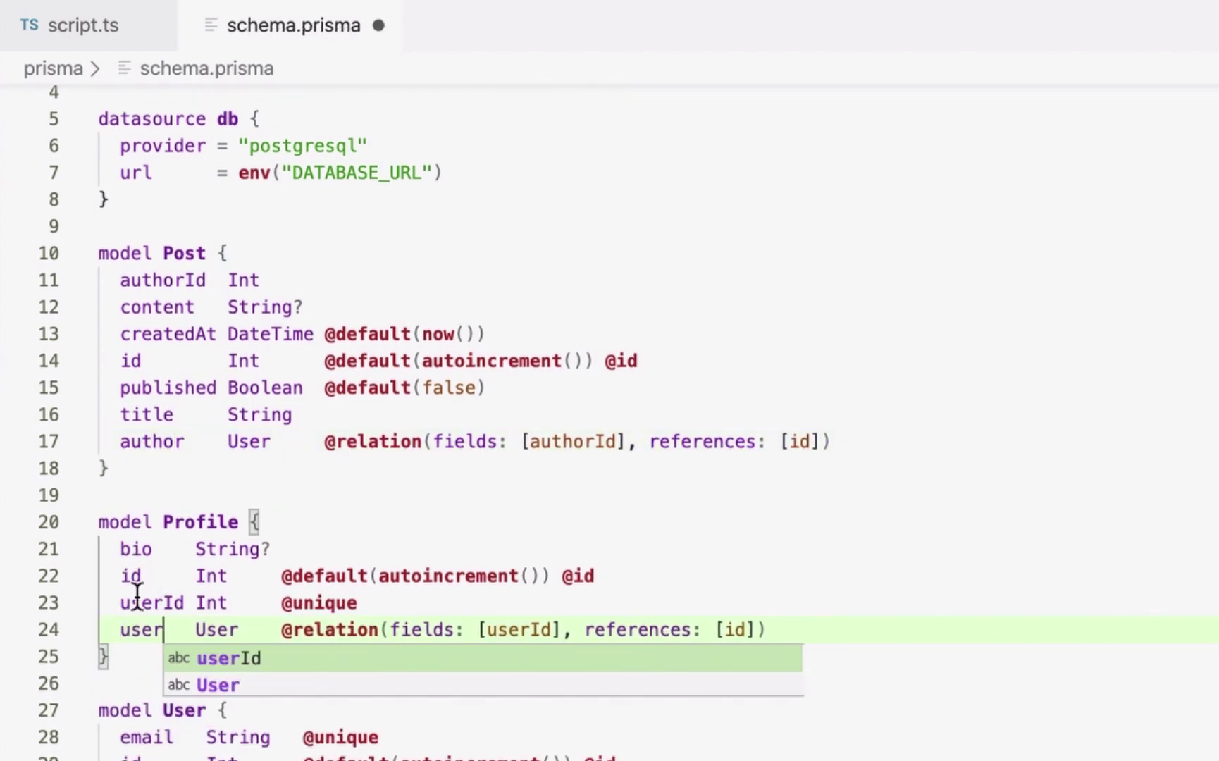
scroll(133, 566, down, 5)
scroll(130, 666, down, 1)
double_click(130, 666)
text(po)
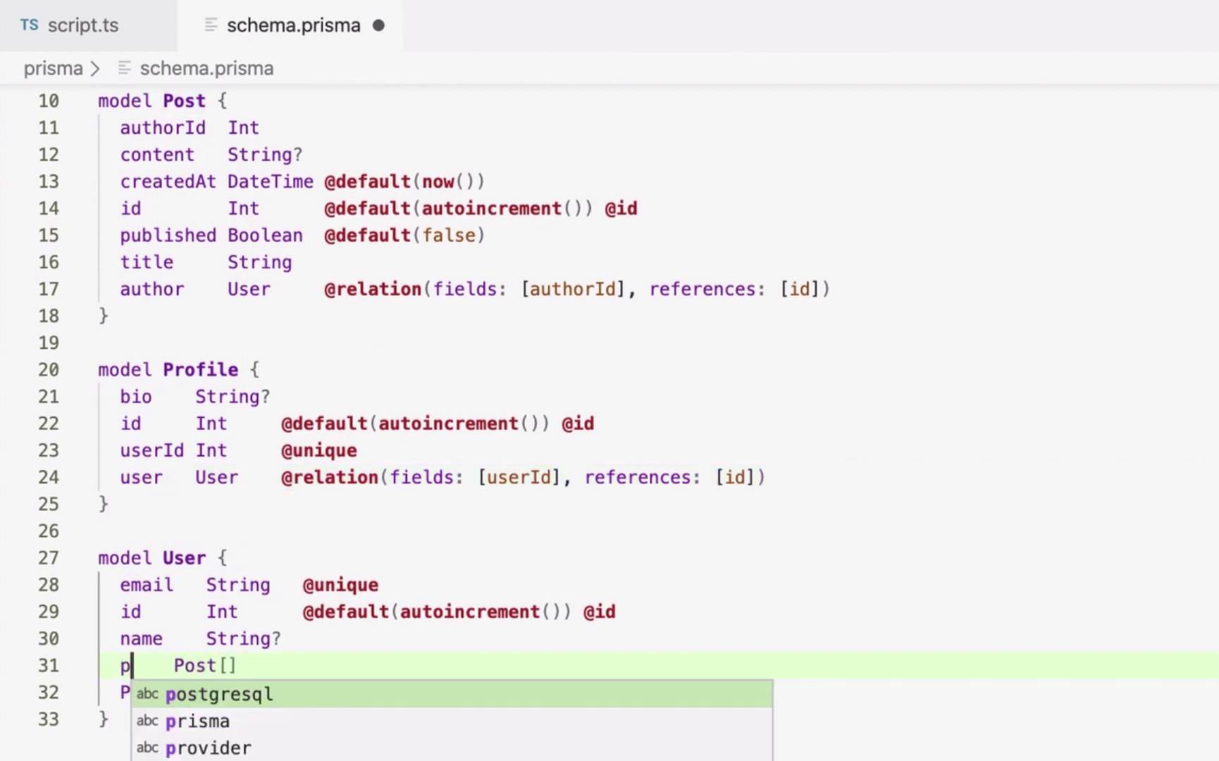
text(sts)
double_click(131, 693)
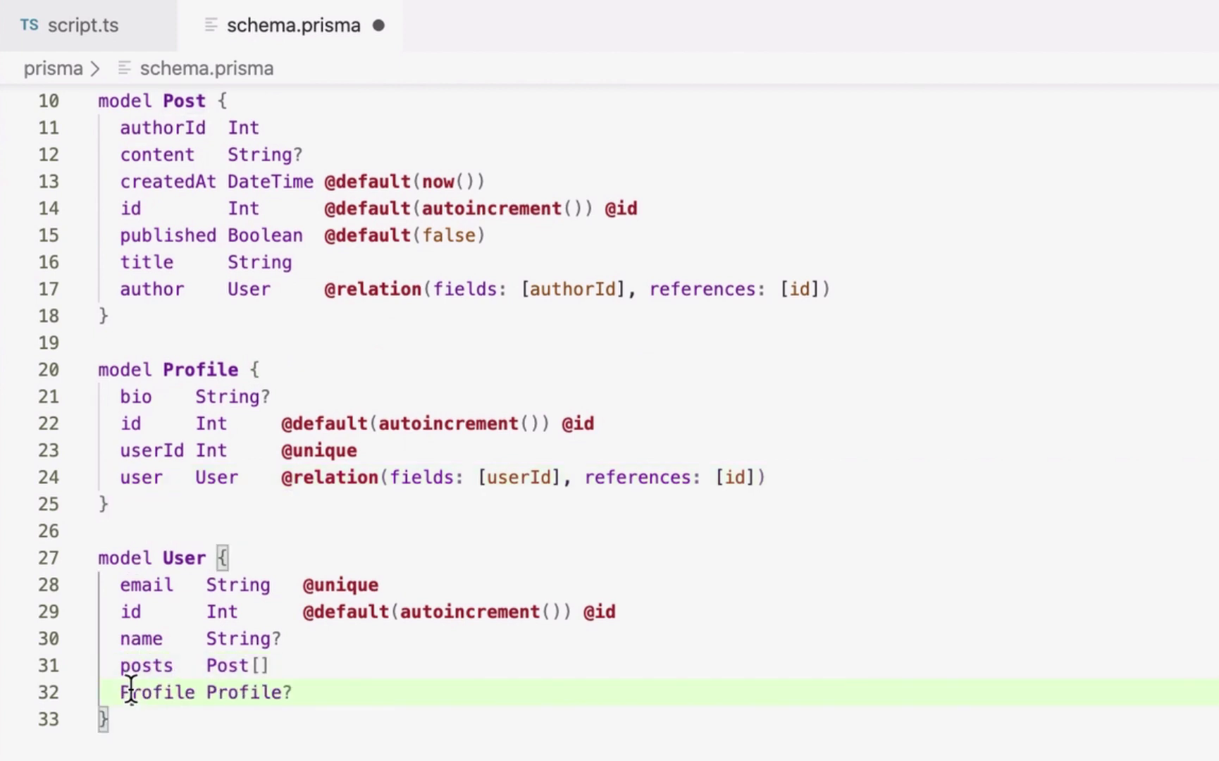
text(profile)
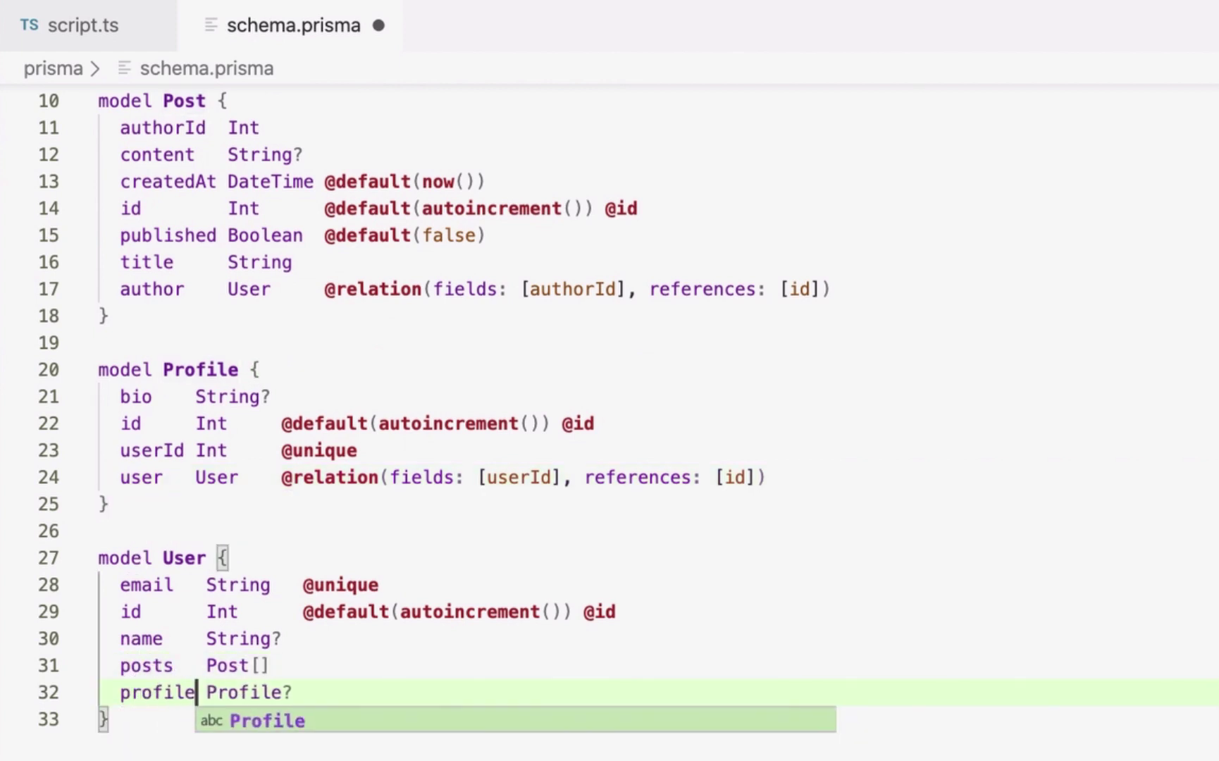
click(130, 720)
key(ctrl+s)
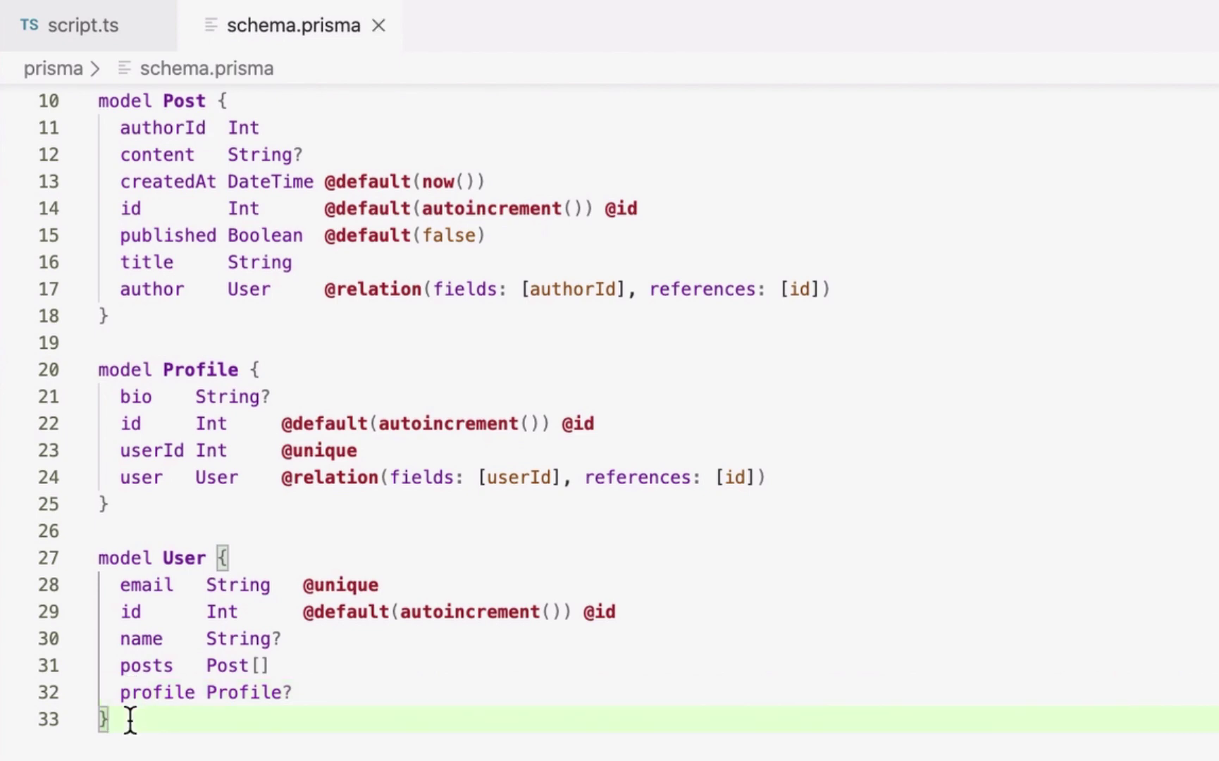
Step: Clear the terminal and run npx prisma generate
key(ctrl+grave)
key(ctrl+l)
text(n)
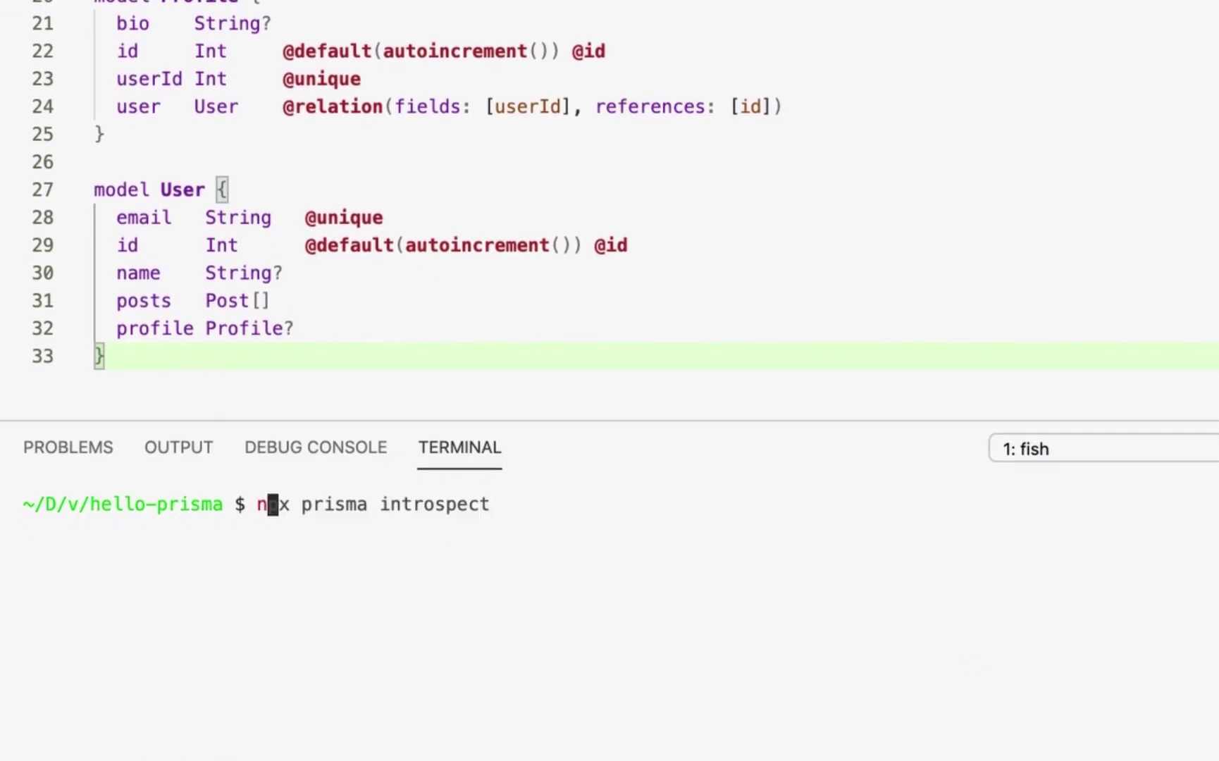
text(px prisma g)
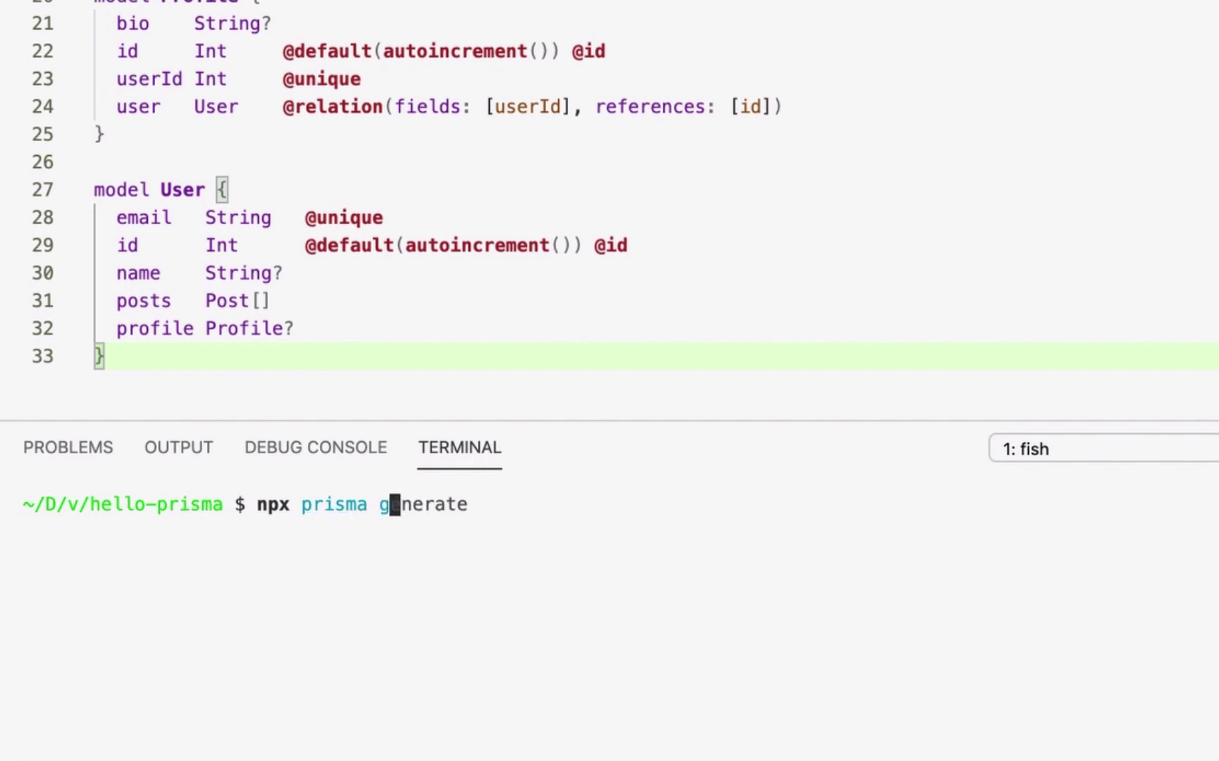
text(e)
key(Right)
key(Return)
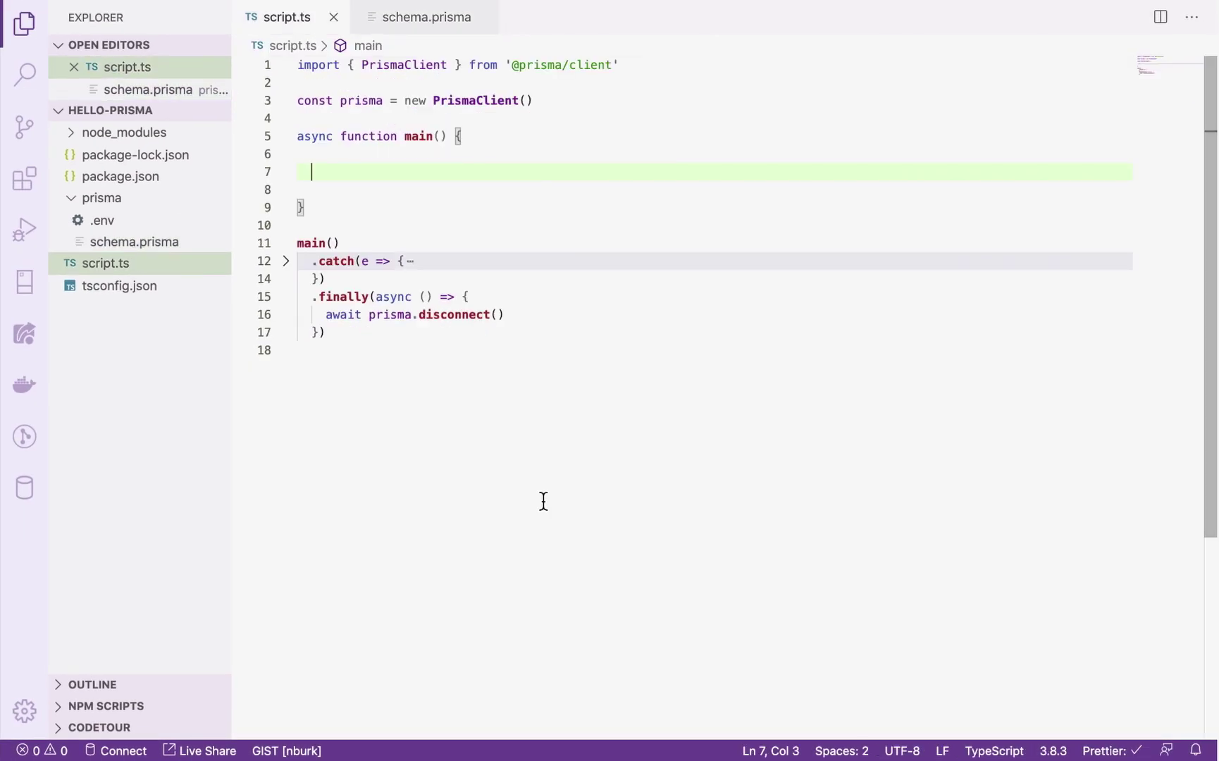
text(const profile = await prisma.profile.create({)
Step: Write prisma.profile.create with bio 'Hello World', a user connect, include posts, and console.dir
key(Return)
text(data: )
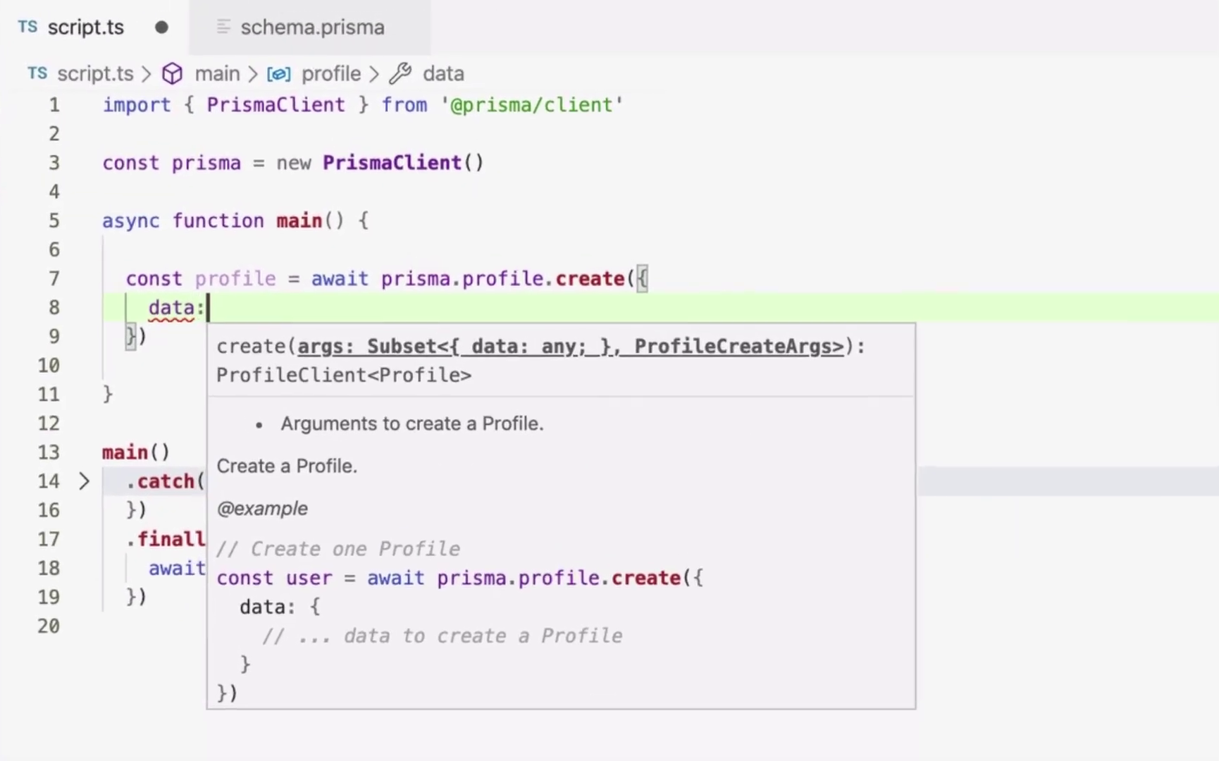
text({)
key(Return)
text(bio: 'Hello World',)
key(Return)
text(user: {)
key(Return)
text(connect)
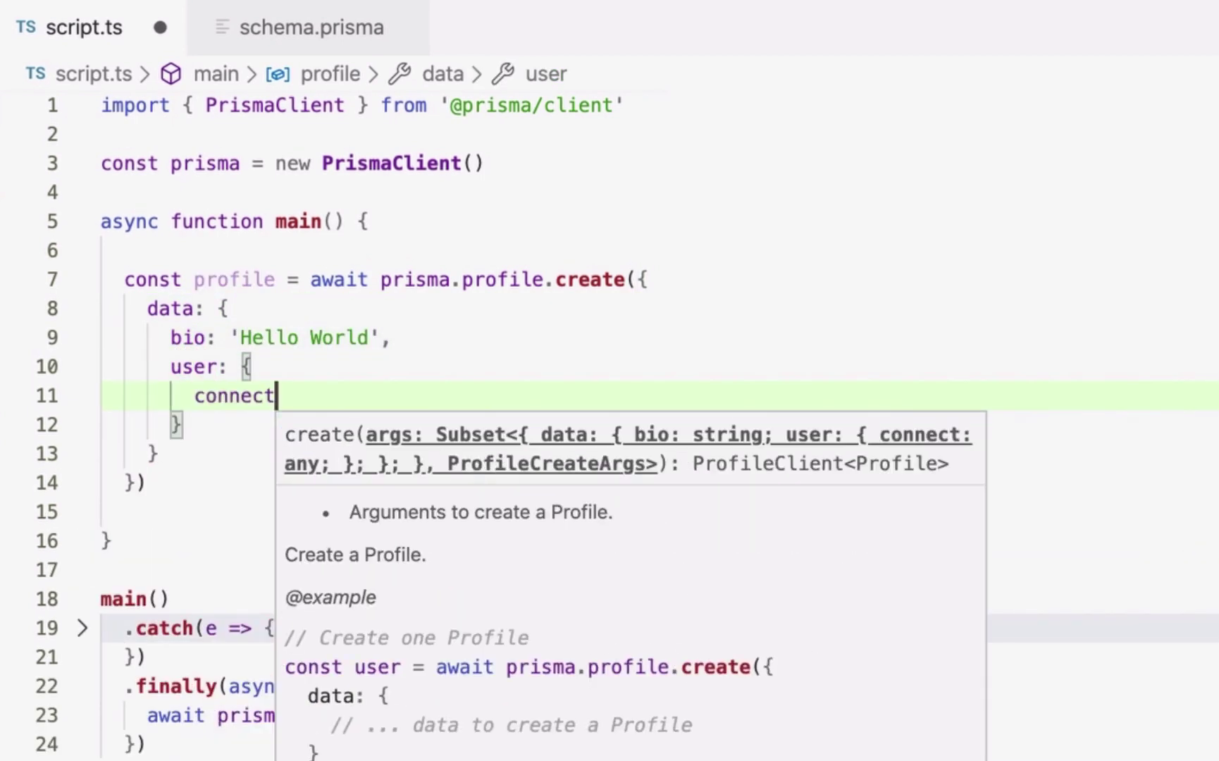
text(: { email: 'alice@prisma.io)
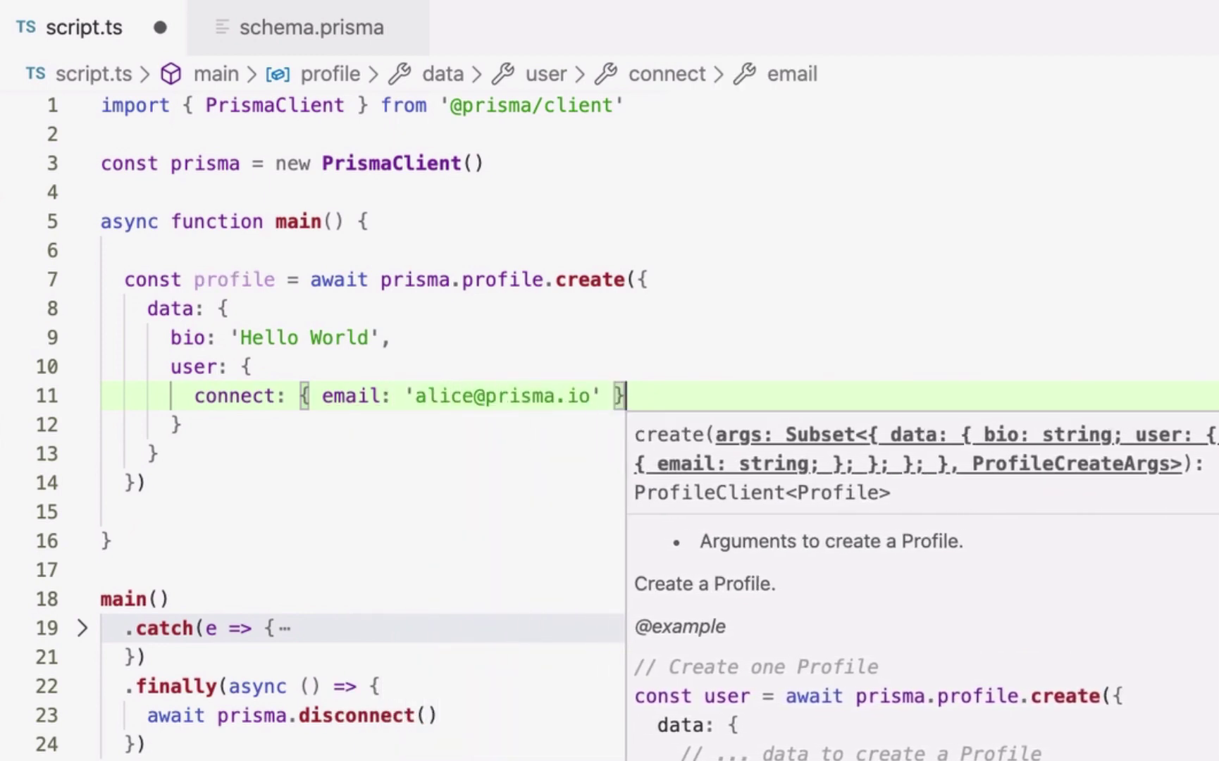
text(' })
key(Down)
key(Down)
text(,)
key(Return)
text(include: {)
key(Return)
text(user: {)
key(Return)
text(include: {)
key(Return)
text(posts)
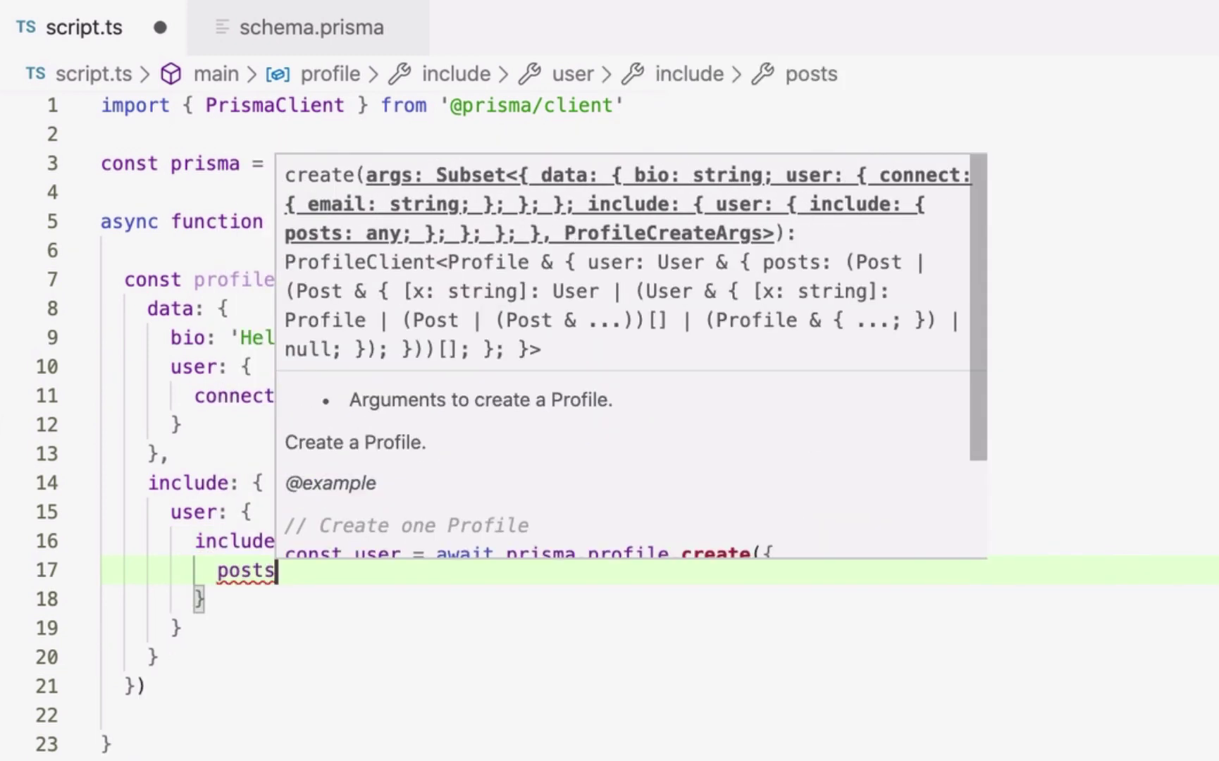
text(: true)
click(235, 722)
text(console.)
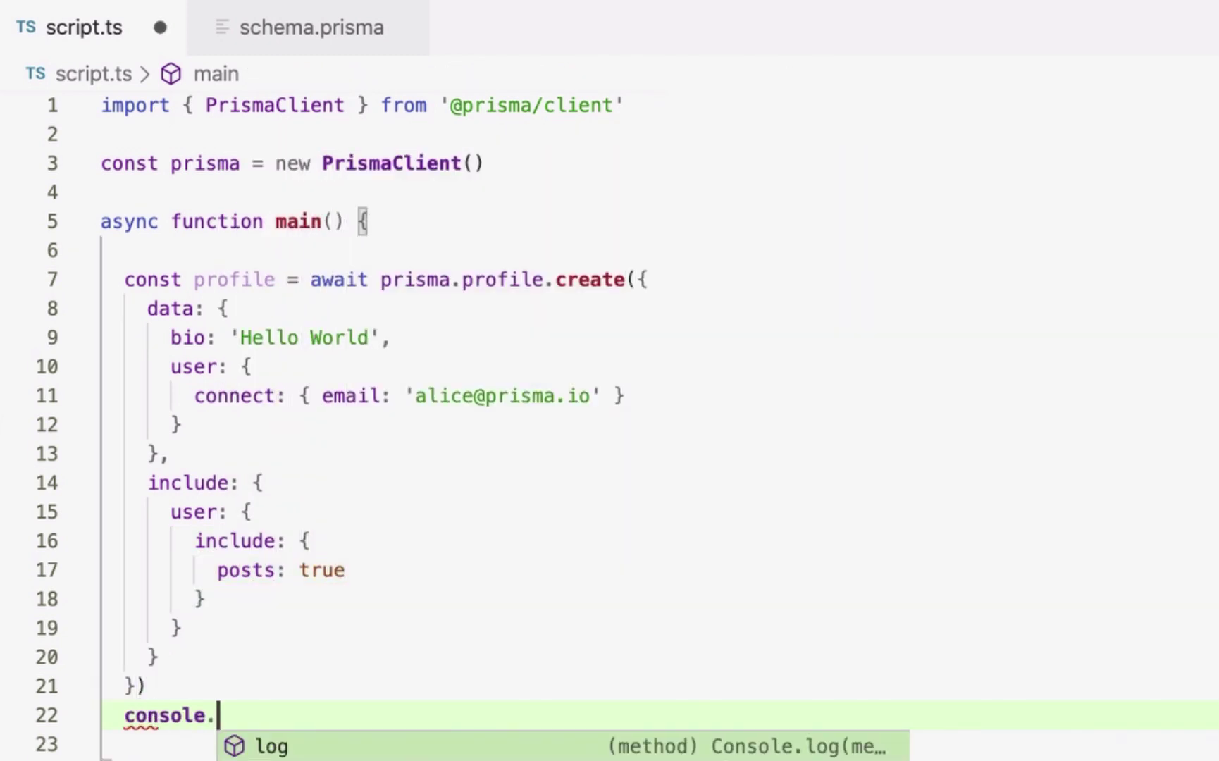
text(dir(profile, { dep)
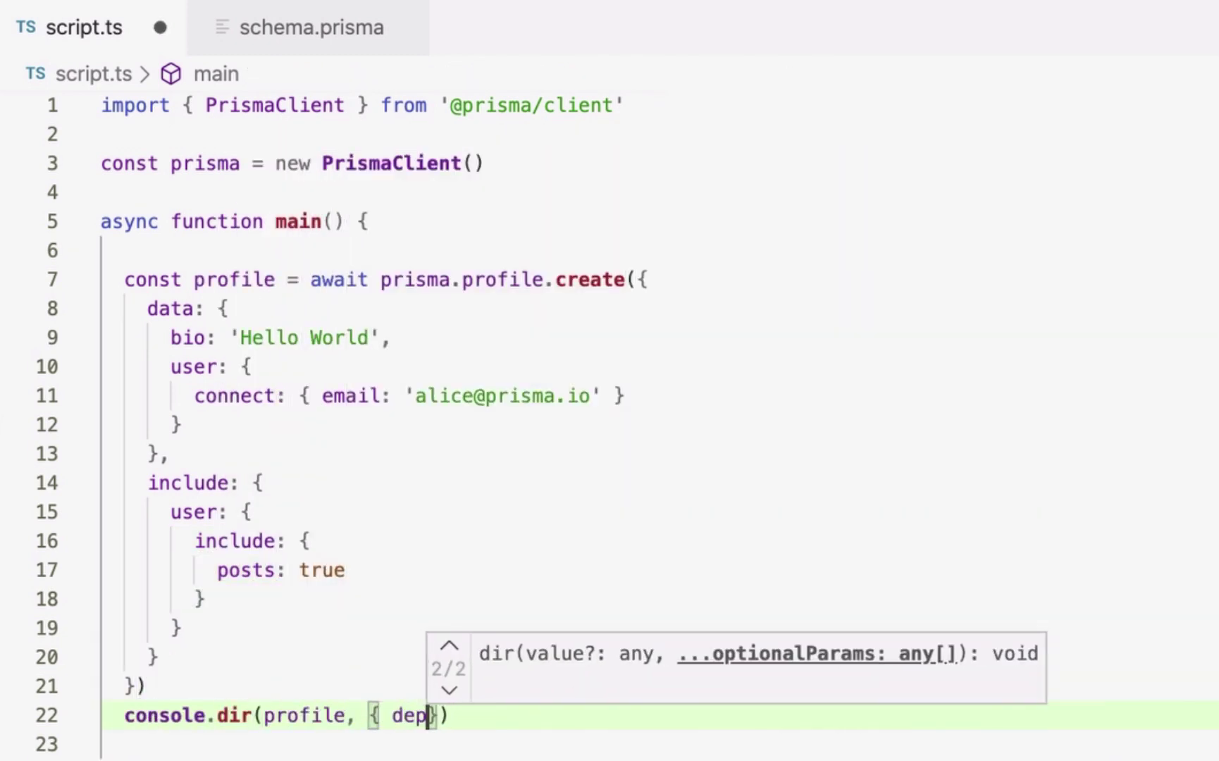
text(th: null )
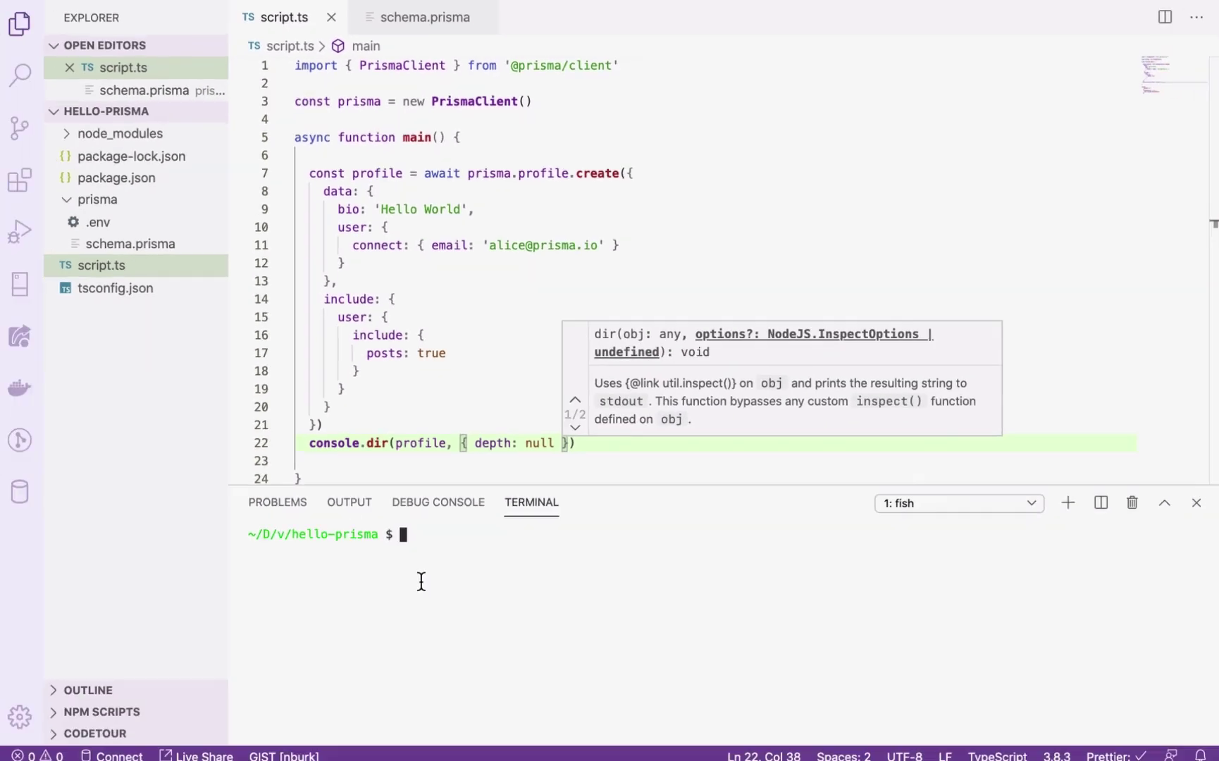
text(npm run dev)
Step: Run the script with npm run dev, then launch npx prisma studio --experimental
key(Return)
drag(562, 483, 565, 152)
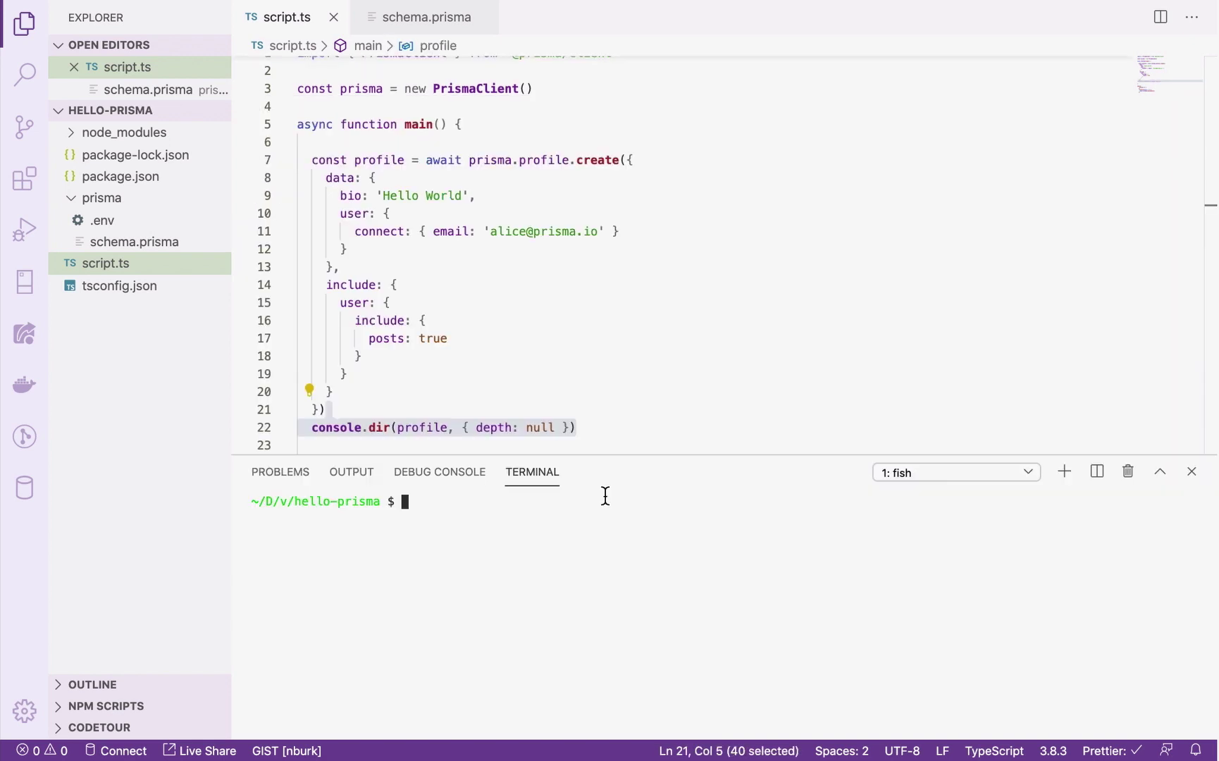
text(npx pr)
key(Right)
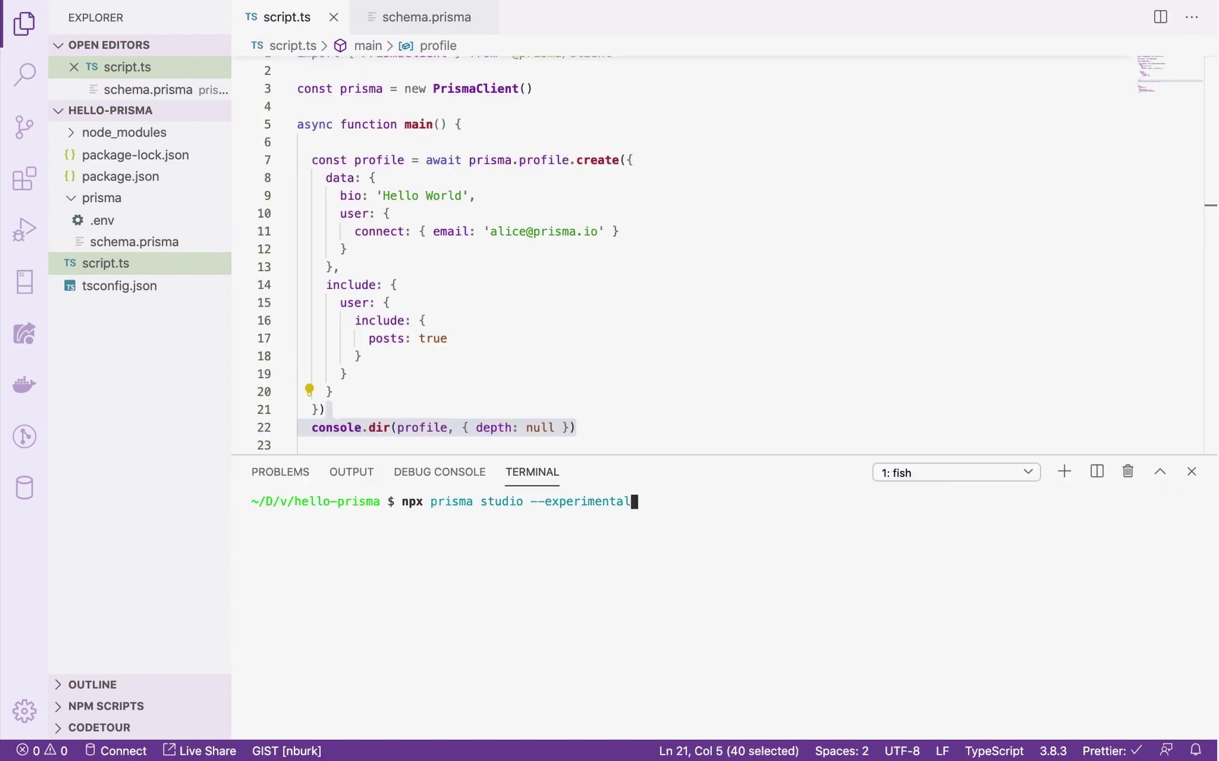
key(Return)
Step: Open Profile in a new tab and confirm the 'Hello World' profile's user is Alice
click(295, 119)
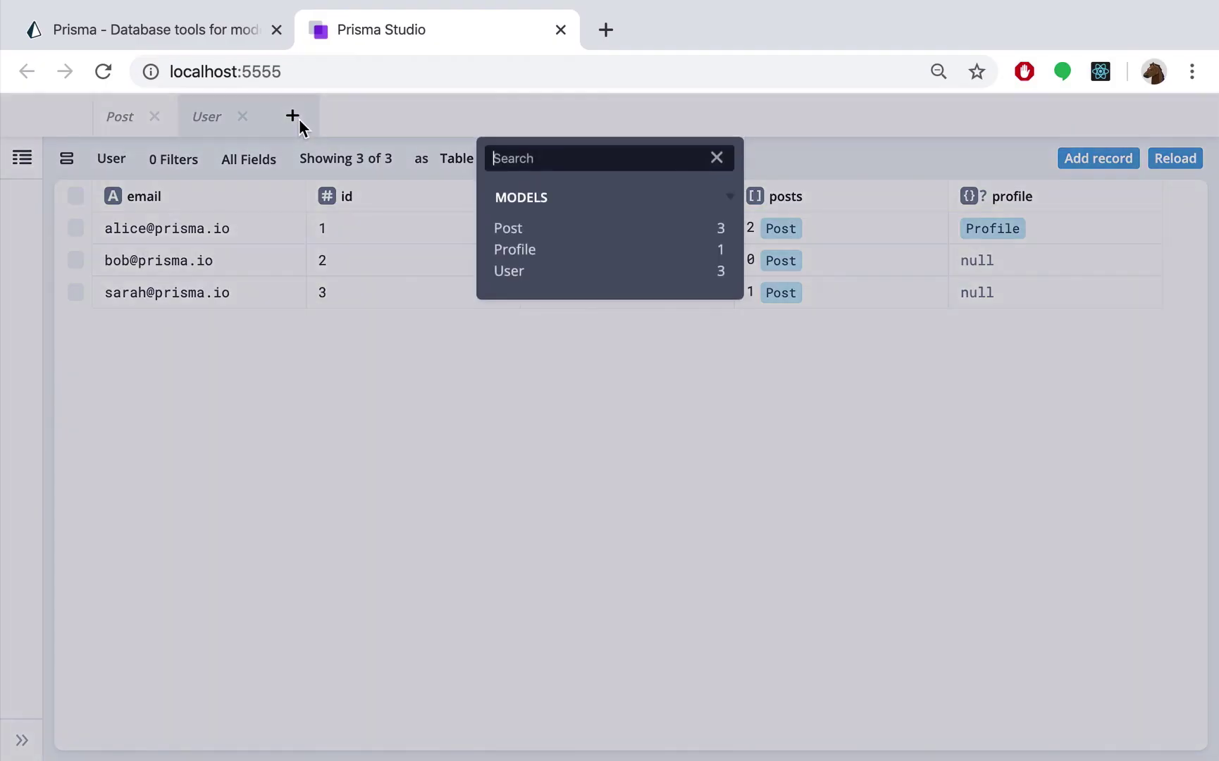
click(522, 252)
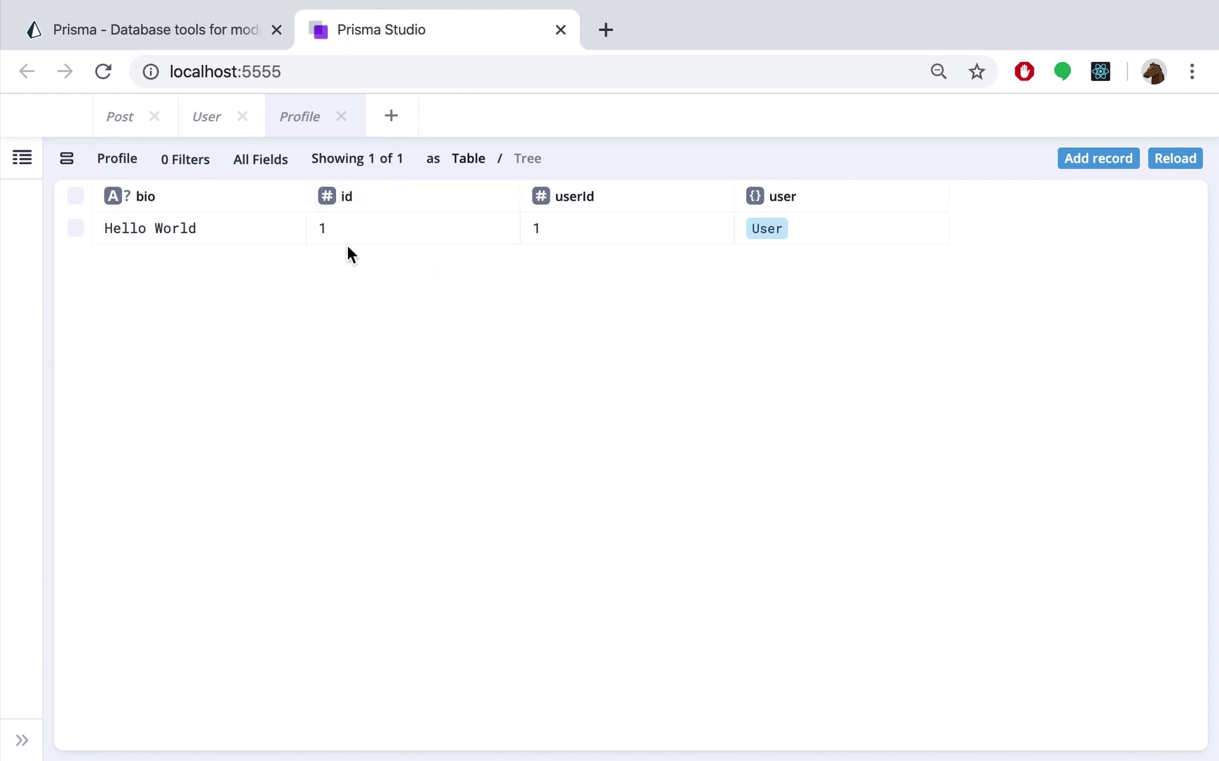
click(764, 228)
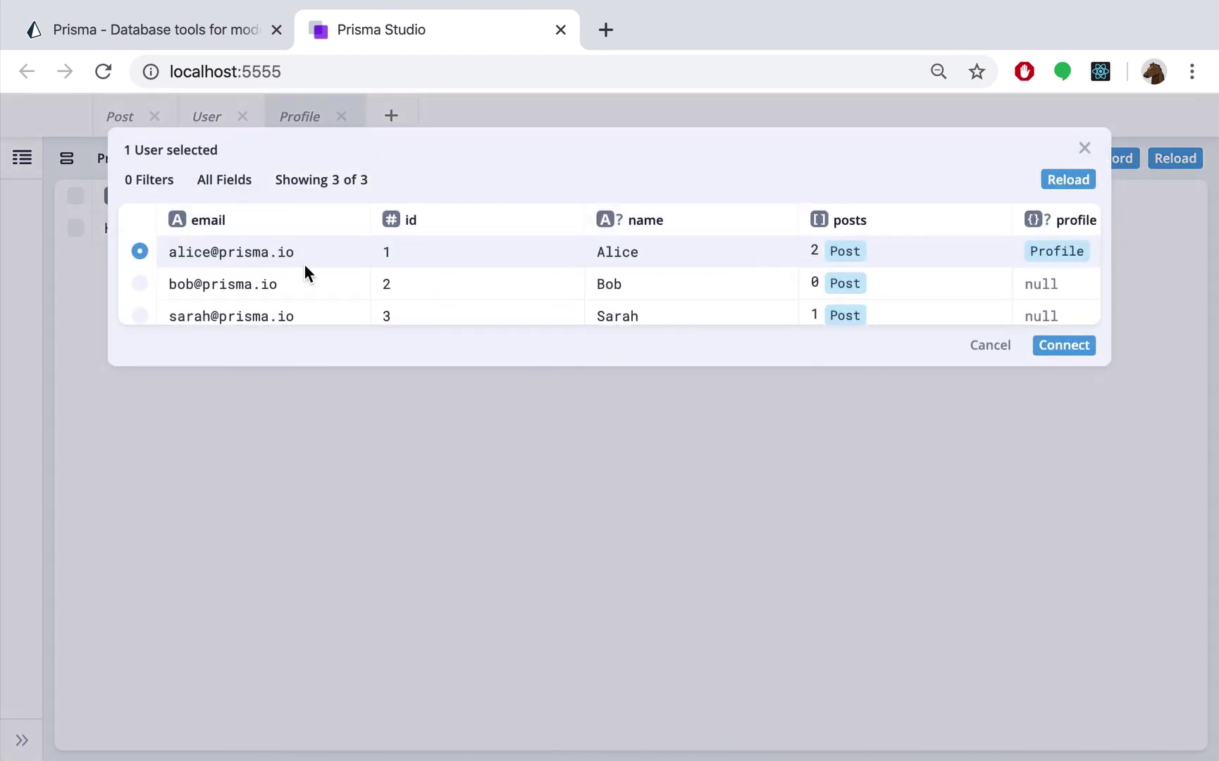
click(985, 343)
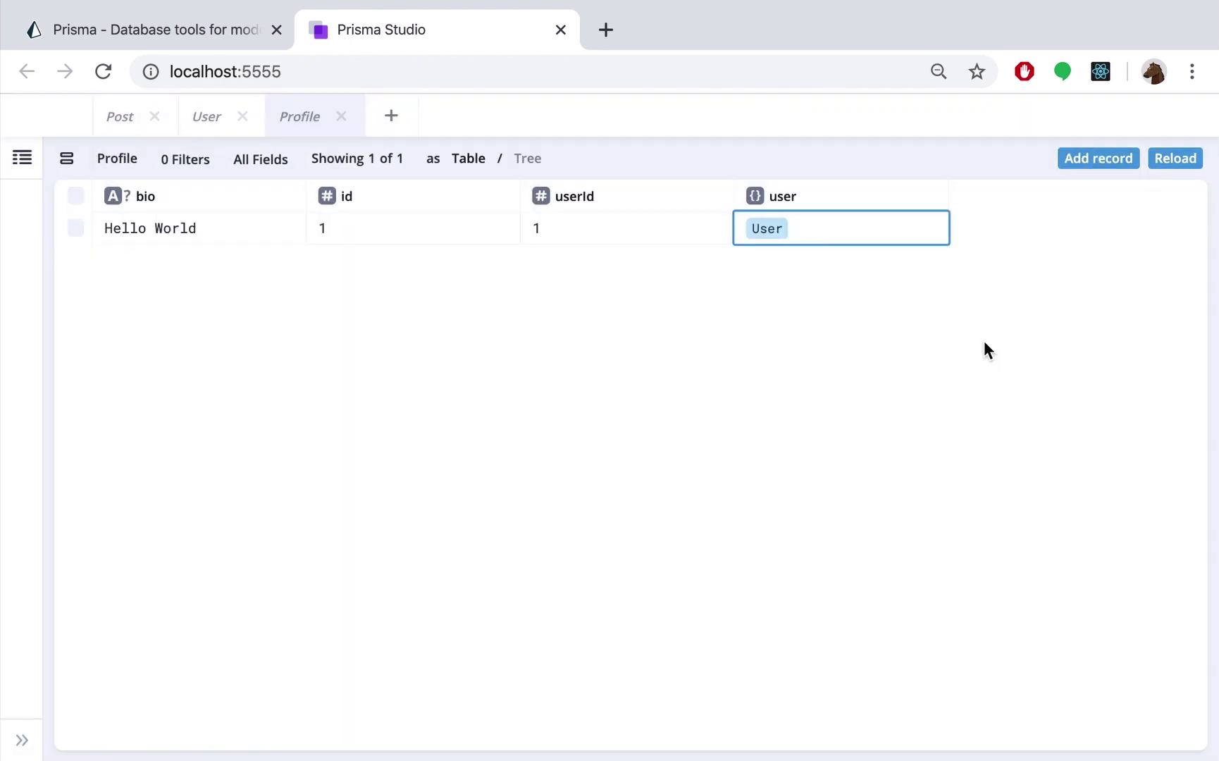